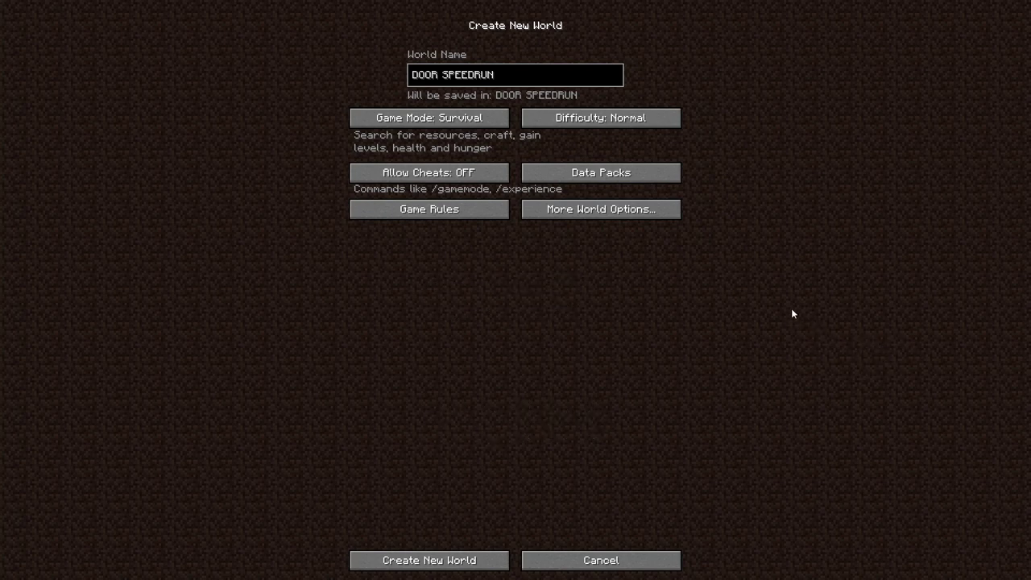
Step: Check More World Options for DOOR SPEEDRUN and return with them unchanged
{"action": "left_click", "coordinate": [566, 209]}
{"action": "left_click", "coordinate": [609, 214]}
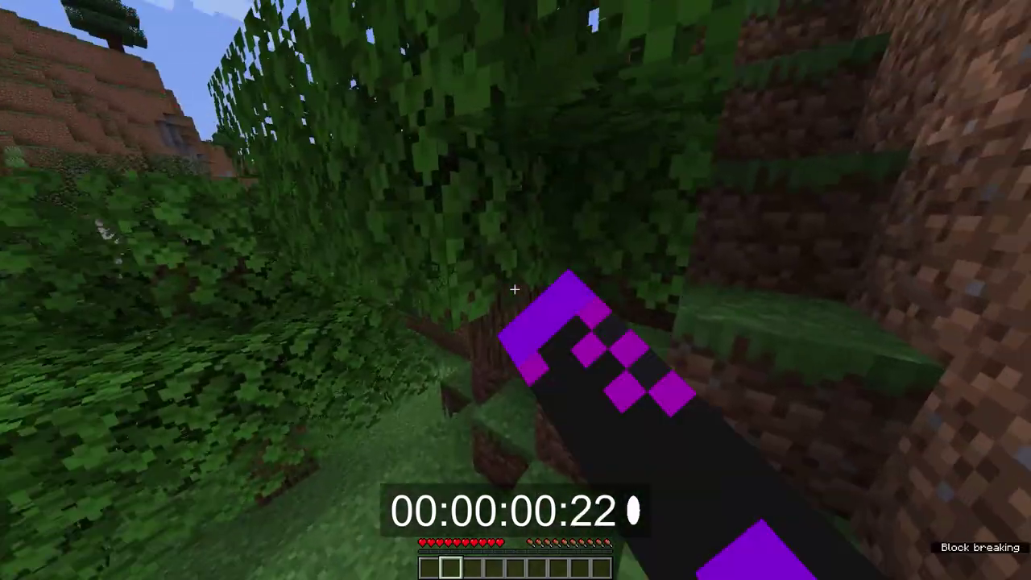
Step: Chop the oak trunk one log block at a time and collect the wood
{"action": "left_click_drag", "start_coordinate": [515, 290], "coordinate": [515, 290]}
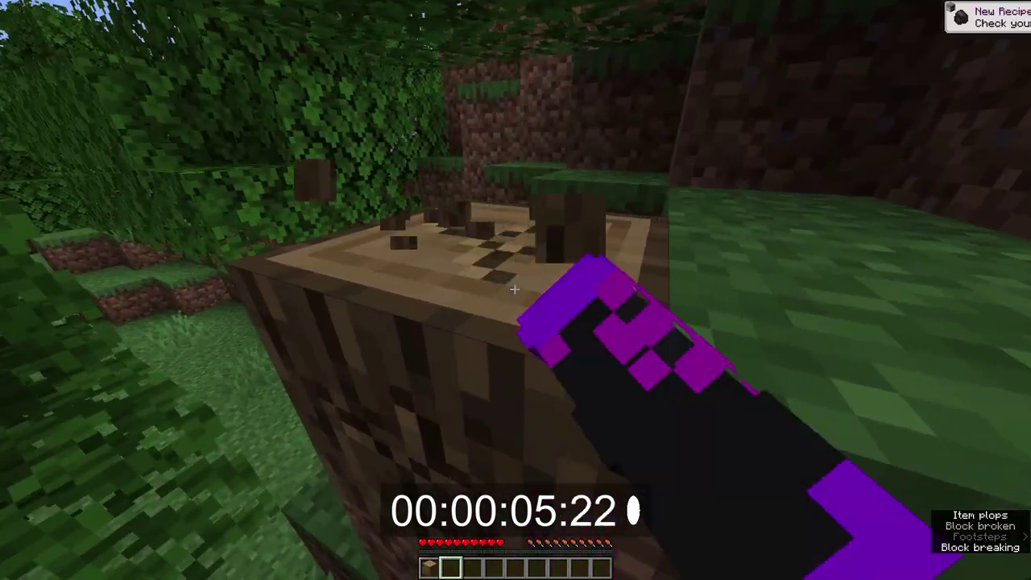
{"action": "left_click_drag", "start_coordinate": [514, 290], "coordinate": [515, 289]}
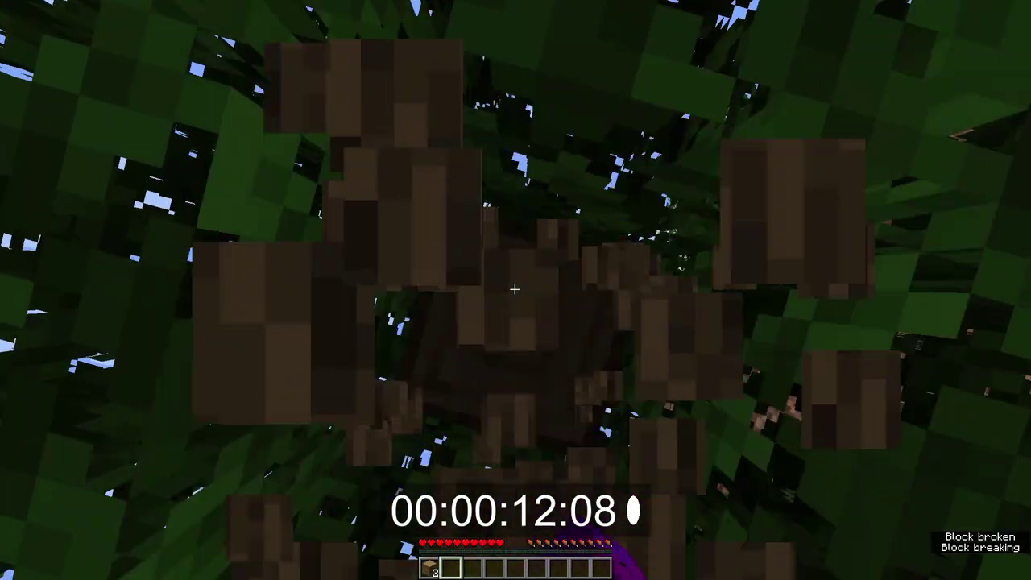
{"action": "key", "text": "e"}
Step: Craft a crafting table from the wood, then place it and open its grid
{"action": "left_click", "coordinate": [593, 362]}
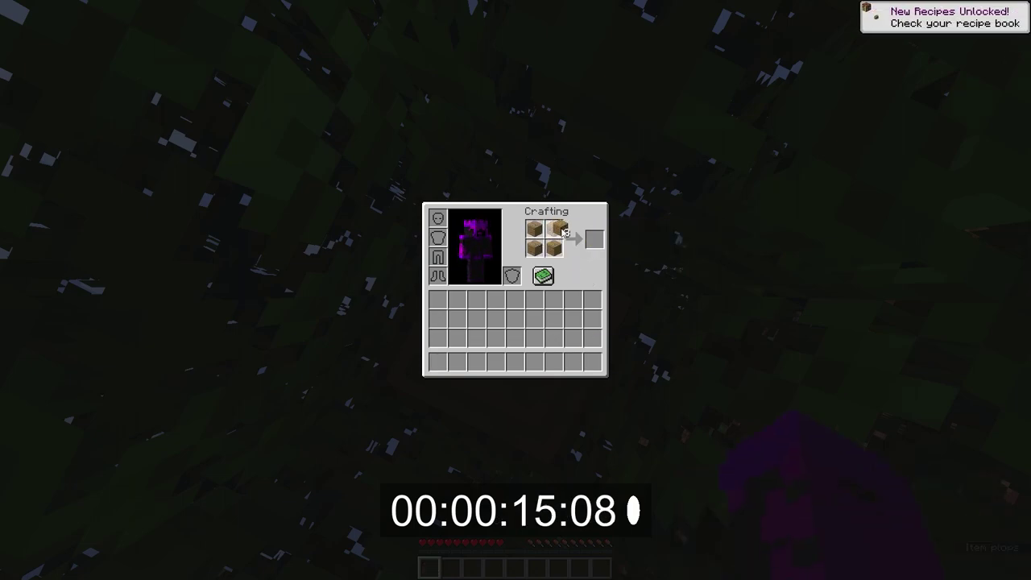
{"action": "left_click", "coordinate": [594, 239], "text": "shift"}
{"action": "key", "text": "Escape"}
{"action": "right_click", "coordinate": [515, 289]}
{"action": "right_click", "coordinate": [515, 290]}
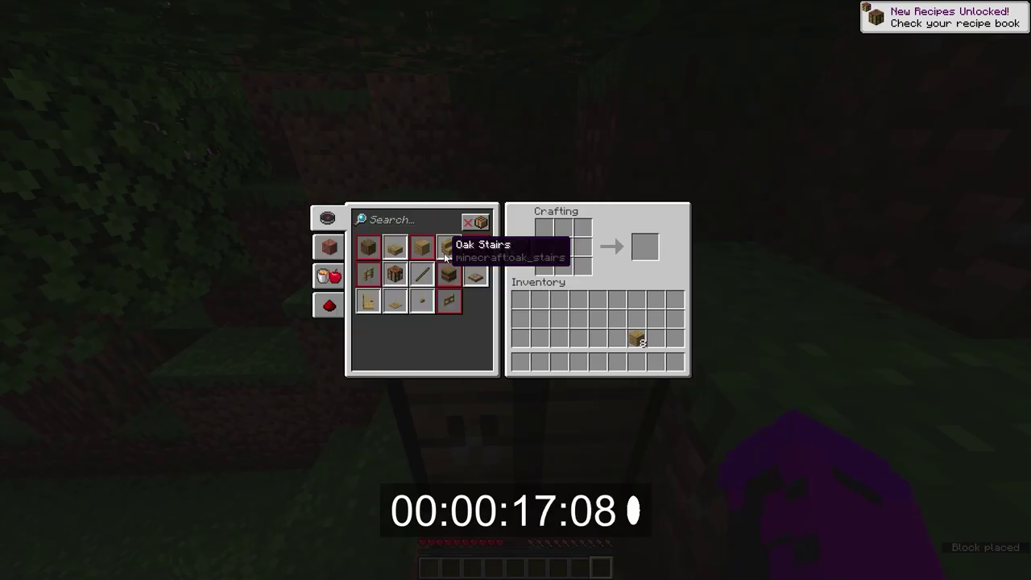